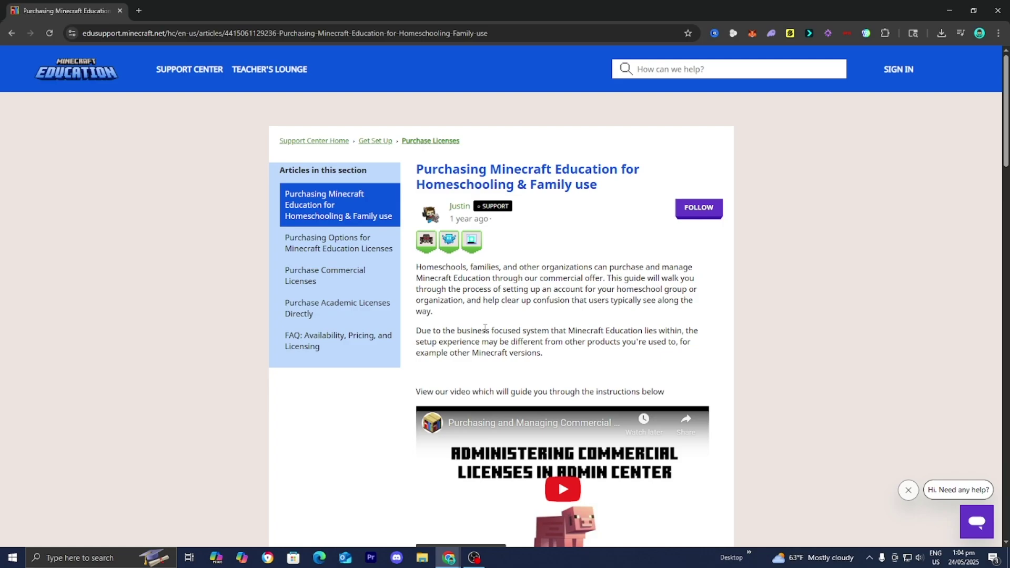
Open the Purchase Commercial Licenses article in the Minecraft Education Support Center
click(351, 277)
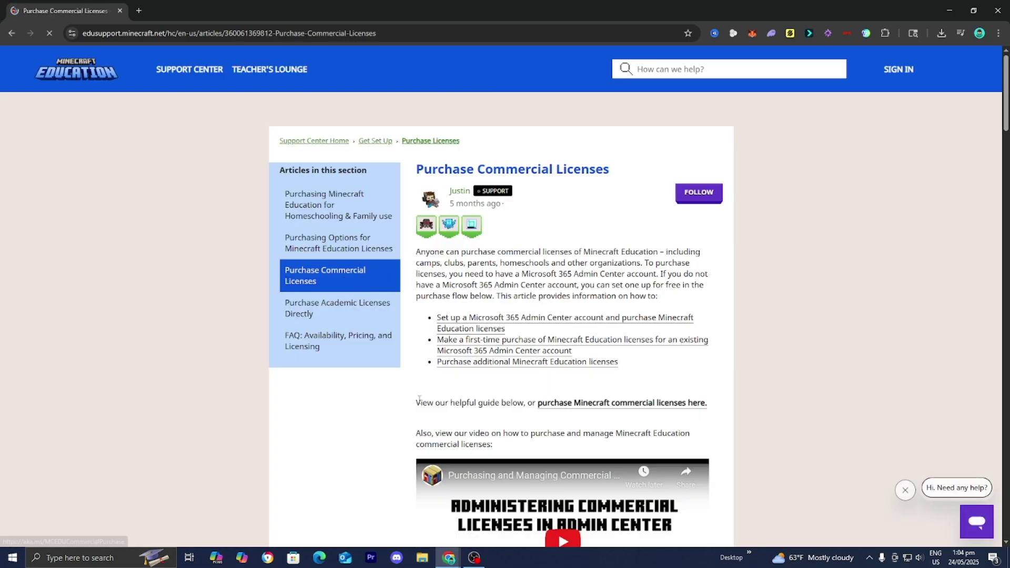
drag(416, 401, 530, 405)
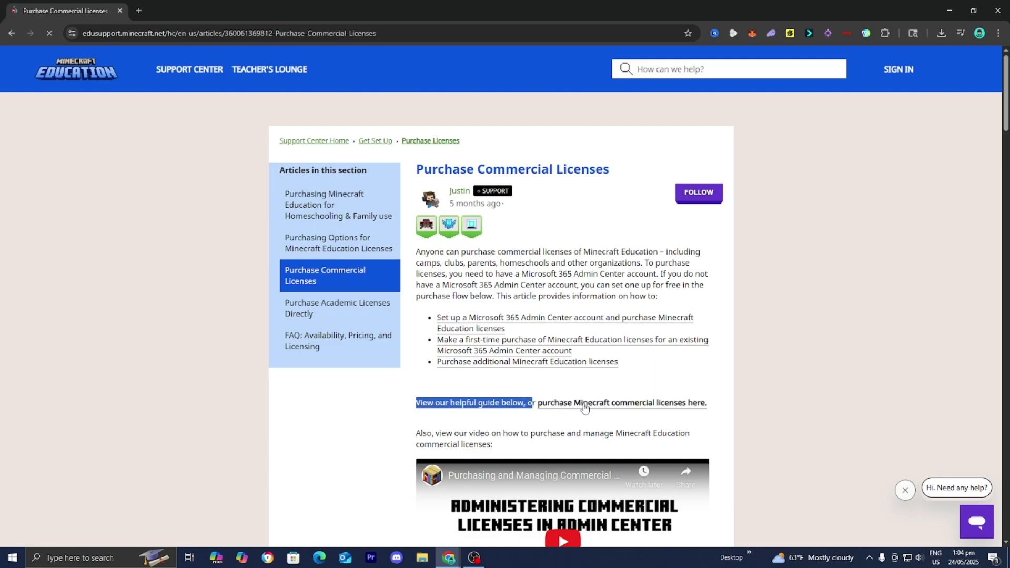
click(640, 406)
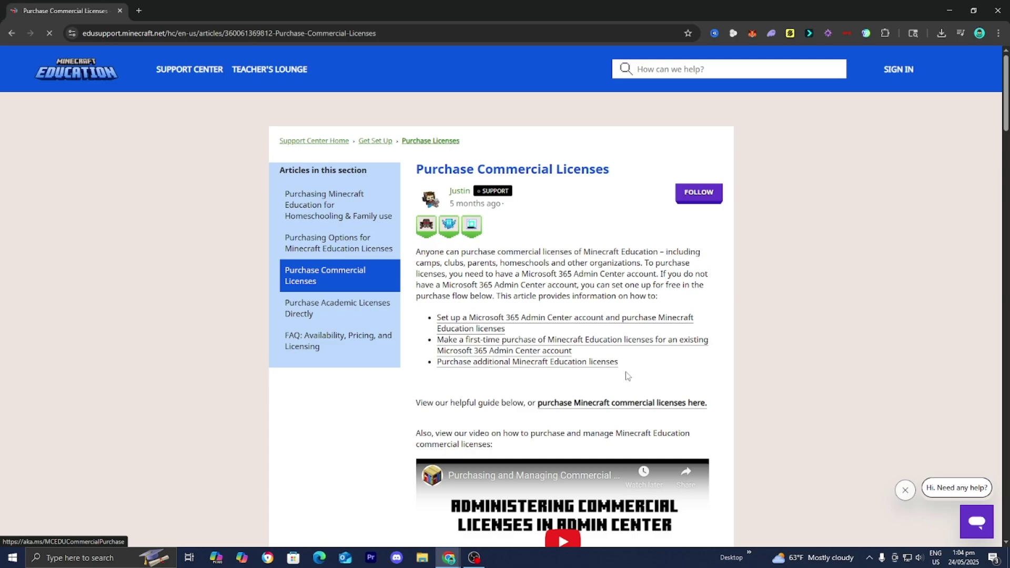
Read through the guide and follow its link to purchase Minecraft commercial licenses
scroll(498, 368, down, 15)
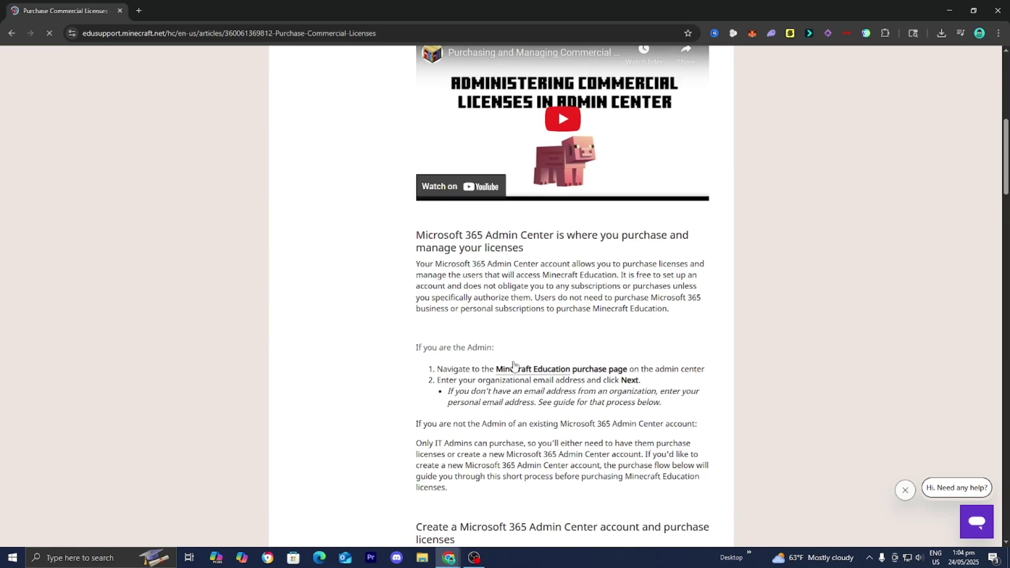
scroll(497, 380, down, 16)
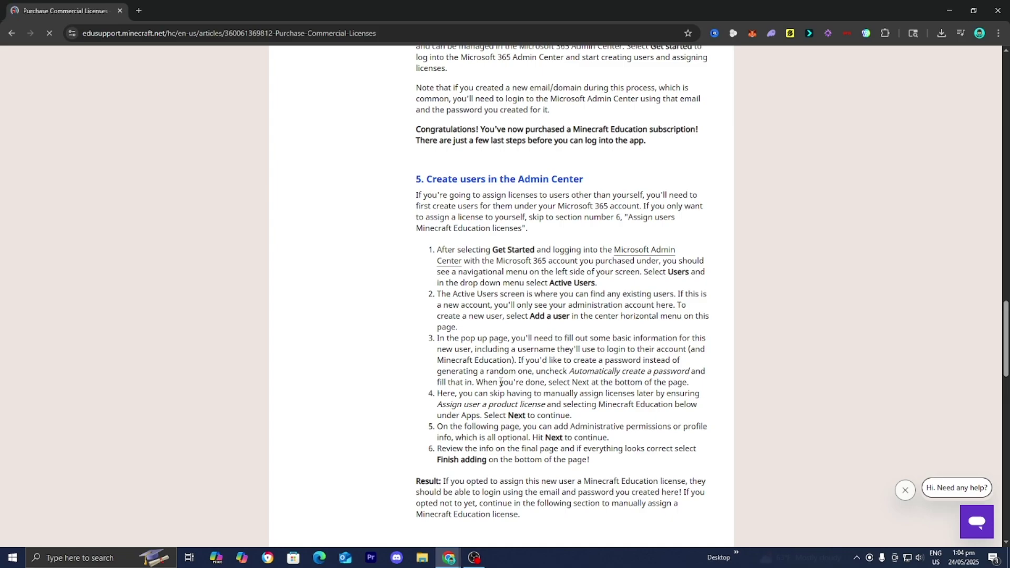
scroll(500, 382, up, 5)
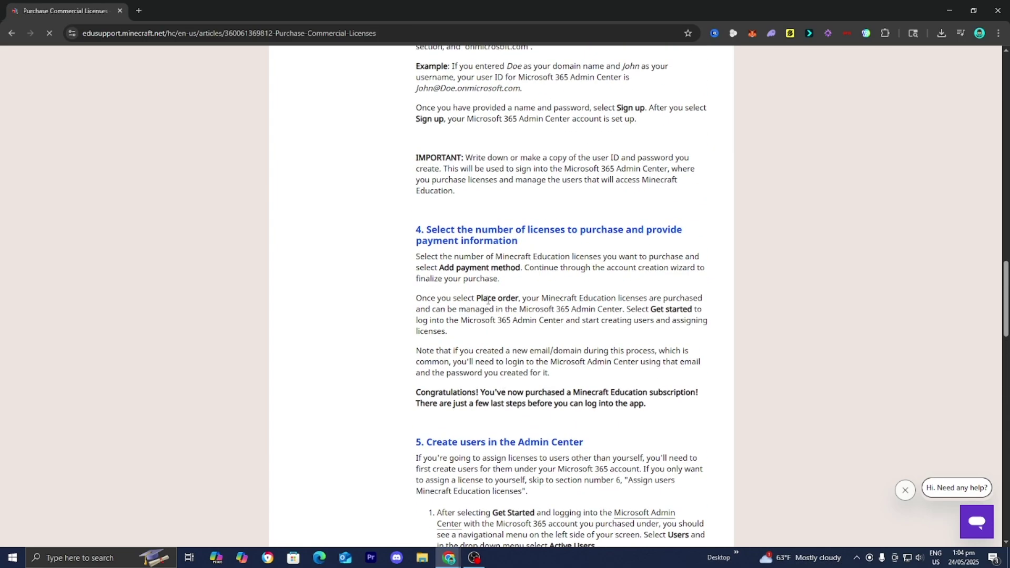
scroll(504, 355, up, 17)
scroll(489, 304, up, 8)
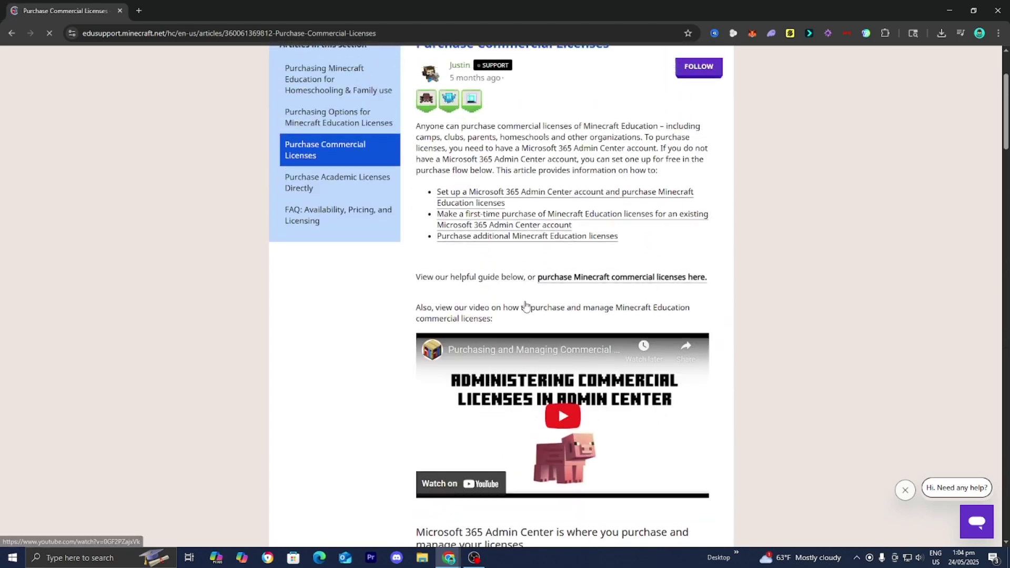
click(593, 350)
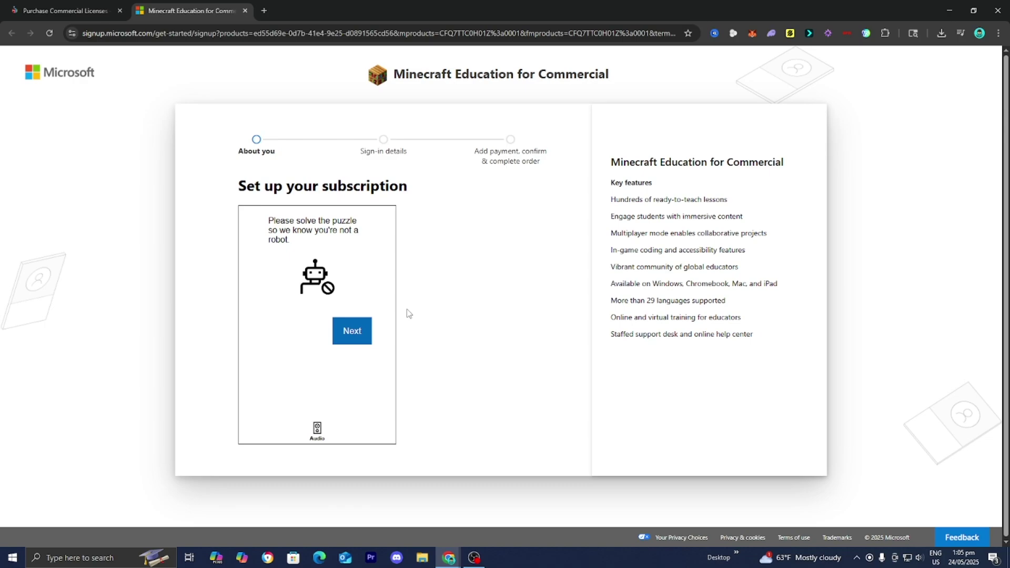
Solve the robot-check puzzle, submit the email address, and choose to set up a new account
click(351, 334)
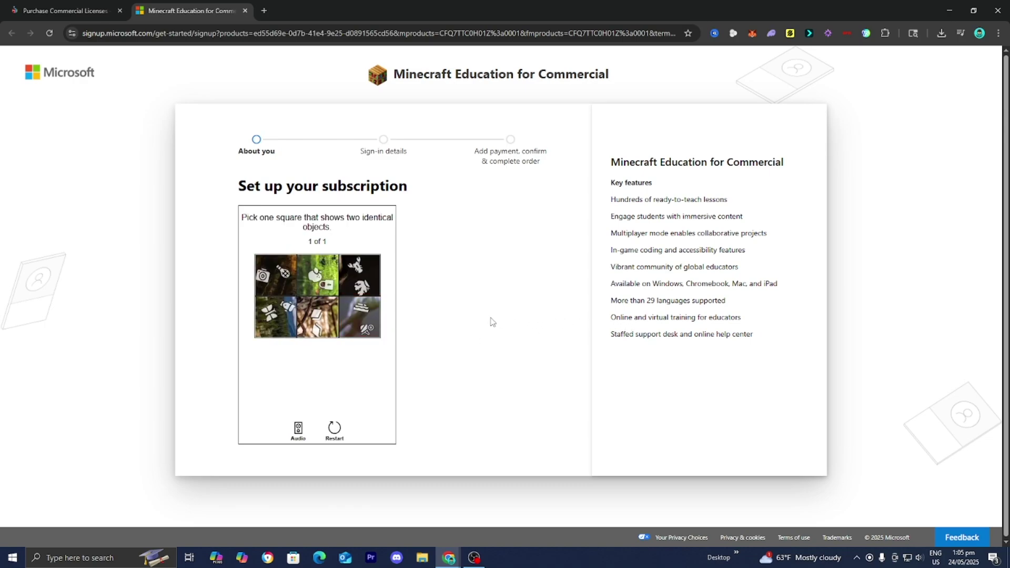
click(322, 323)
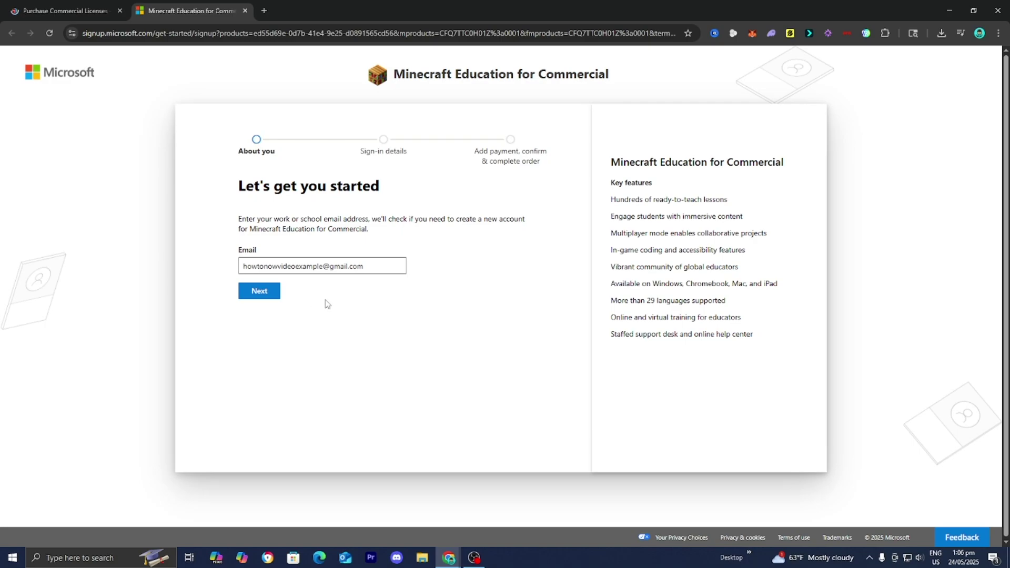
click(268, 297)
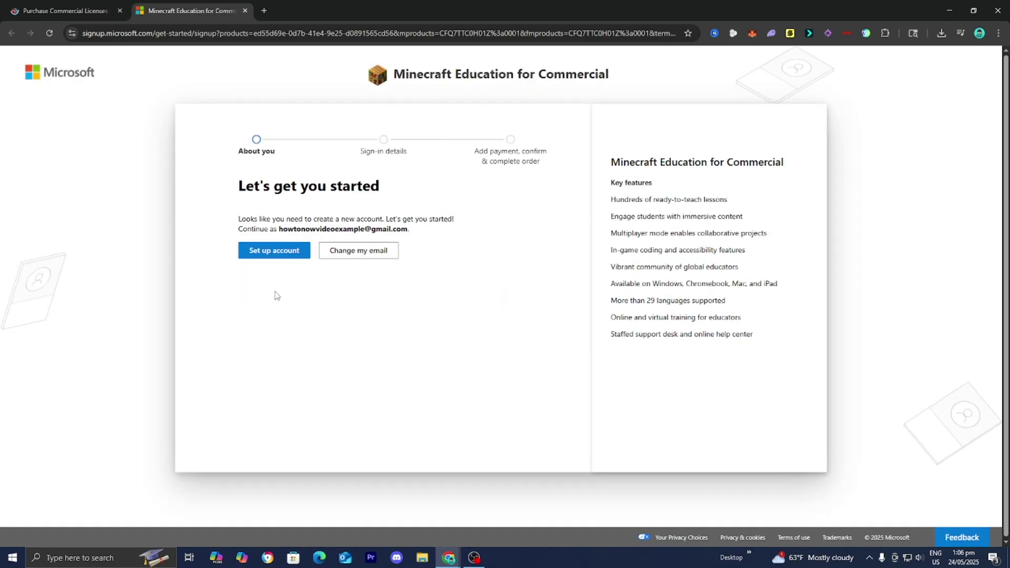
click(293, 252)
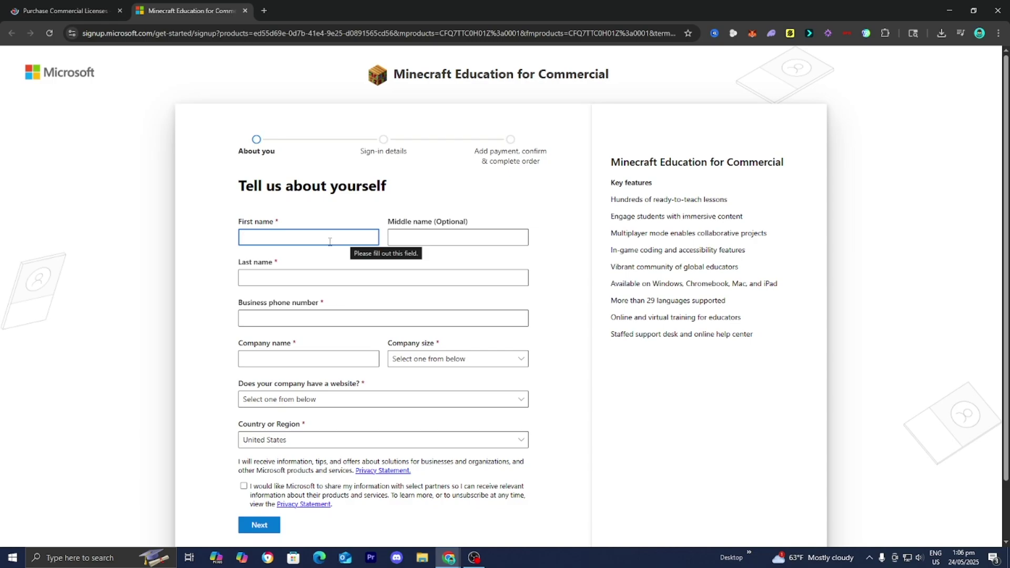
Complete the about-you details, answering No to having a company website, and continue
scroll(250, 280, down, 1)
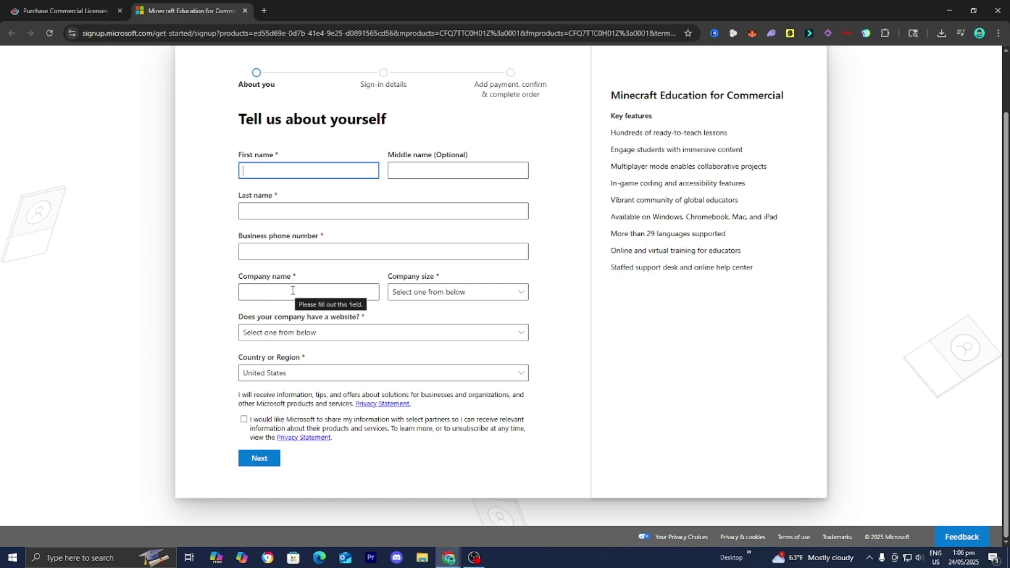
click(400, 293)
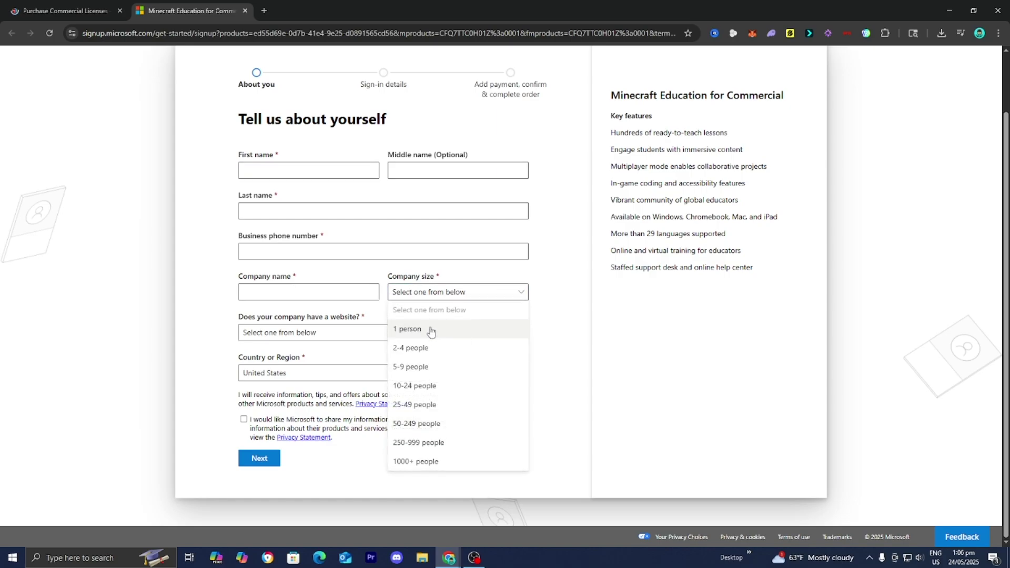
click(232, 345)
click(296, 333)
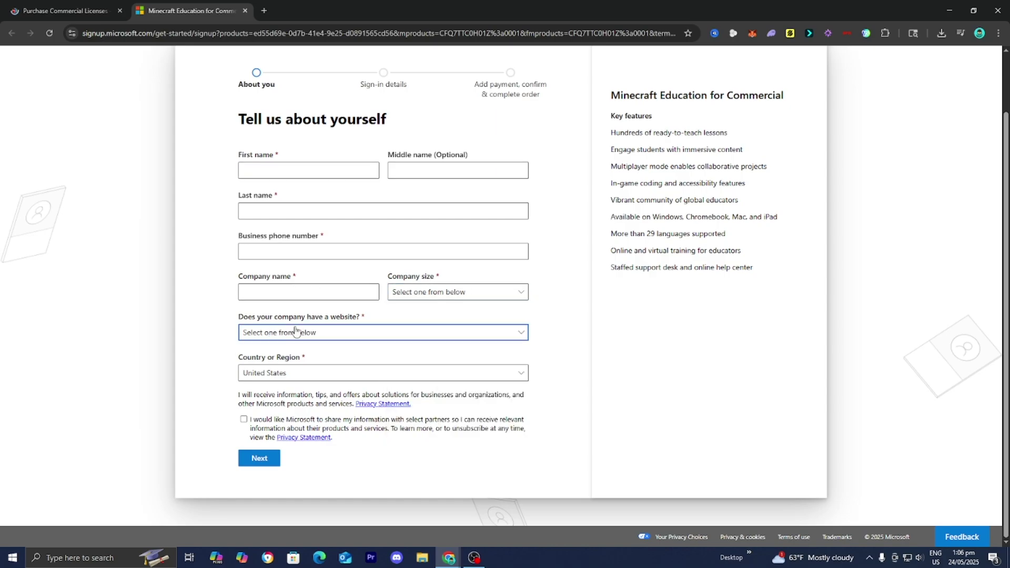
click(295, 333)
click(268, 388)
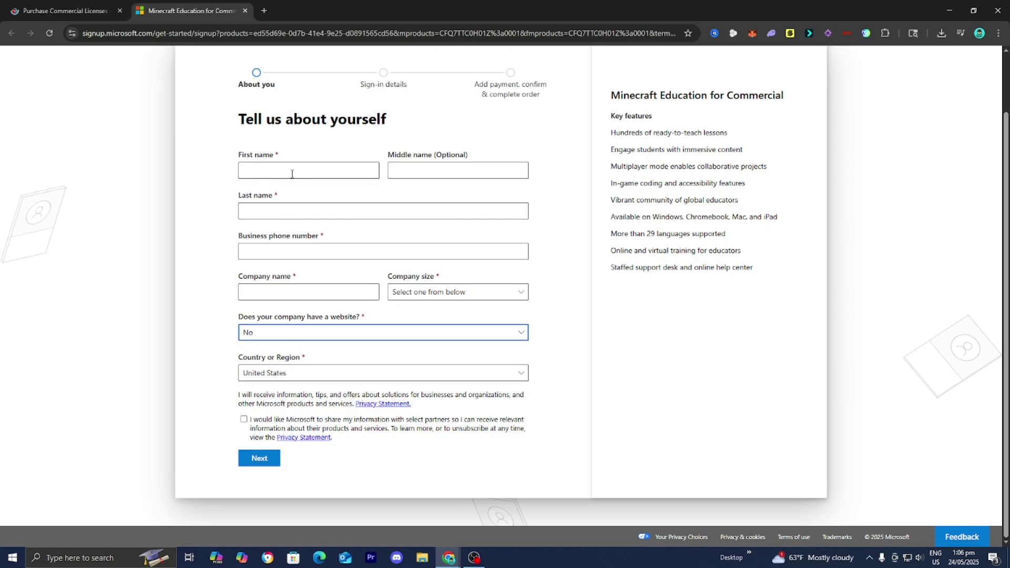
click(412, 141)
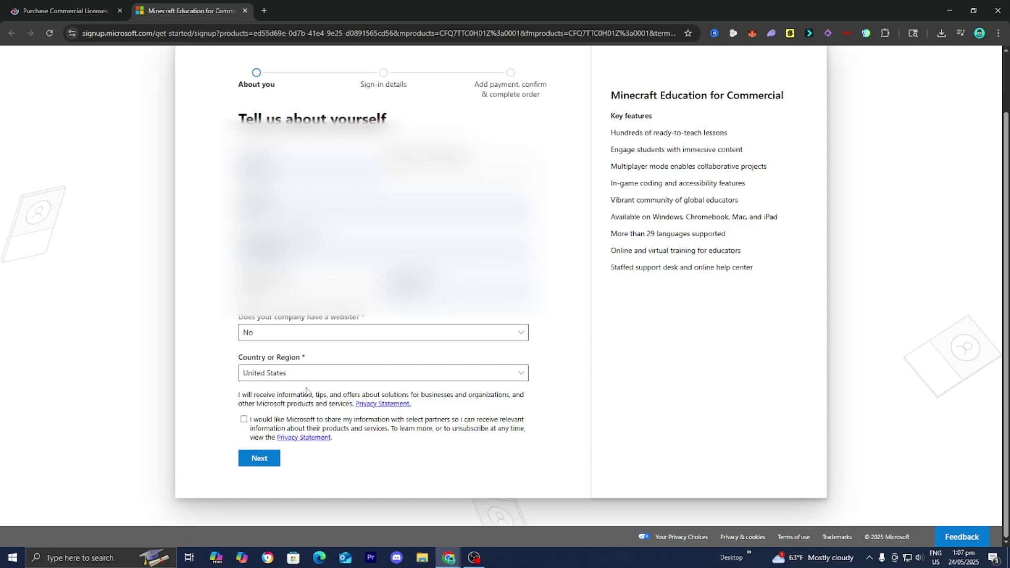
click(255, 459)
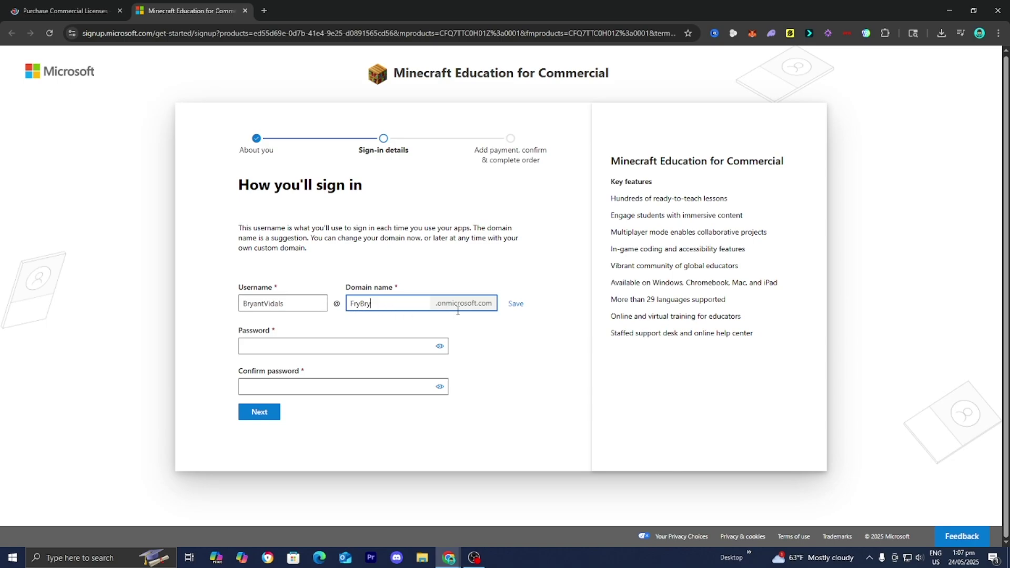
Save the chosen domain name for the new account
click(515, 305)
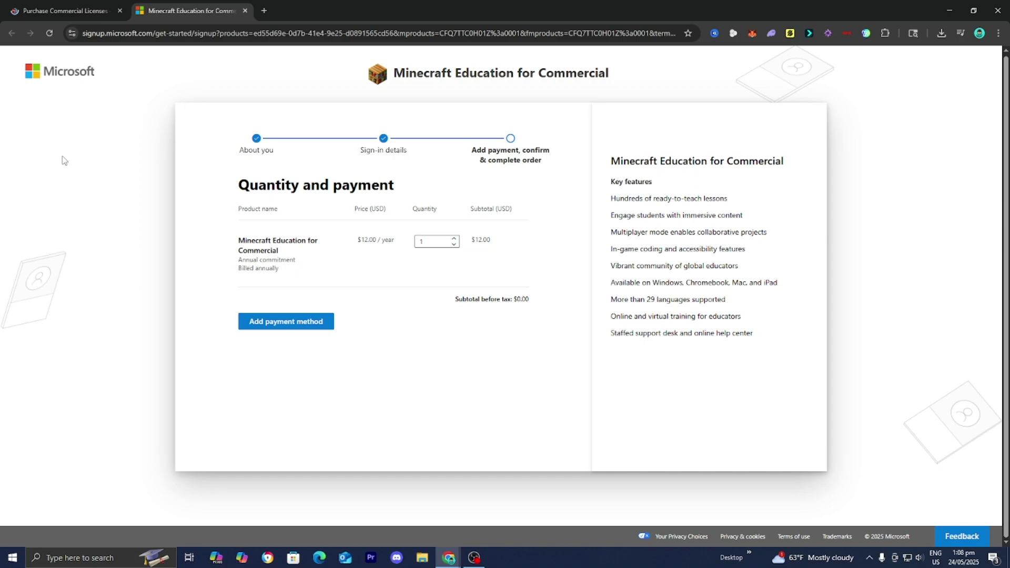
Keep one Minecraft Education for Commercial licence and start adding a payment card
triple_click(265, 240)
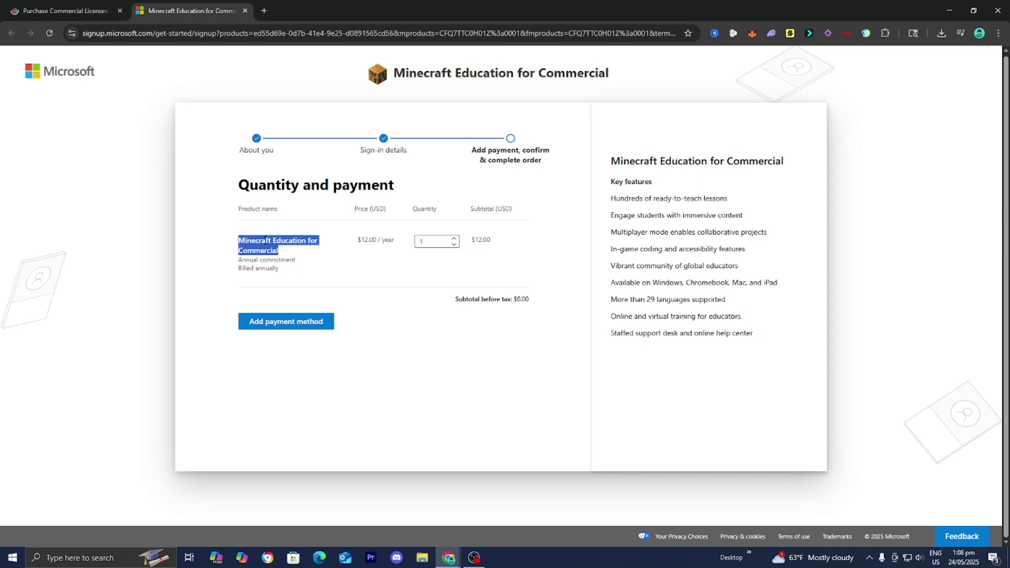
click(353, 254)
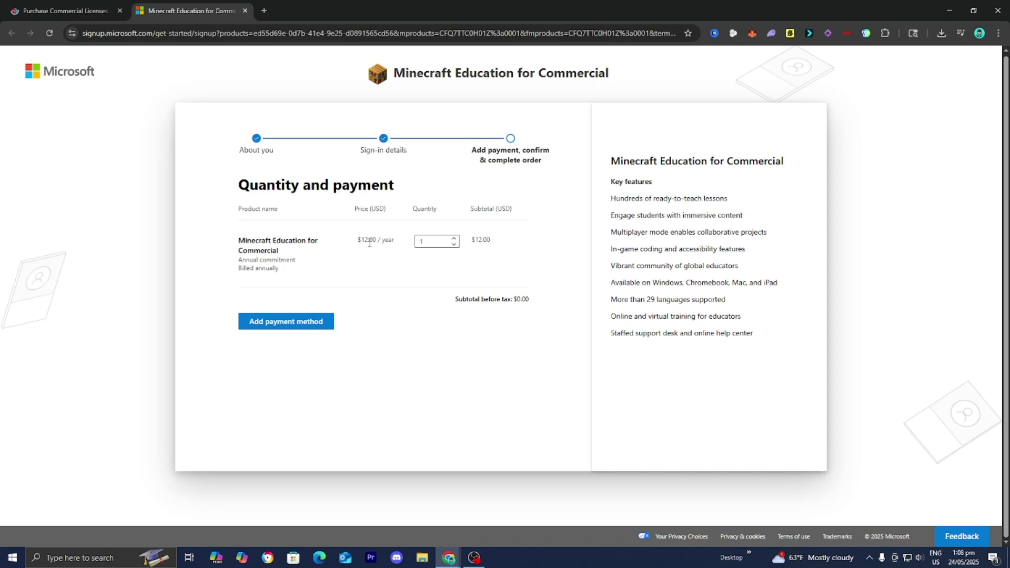
double_click(441, 244)
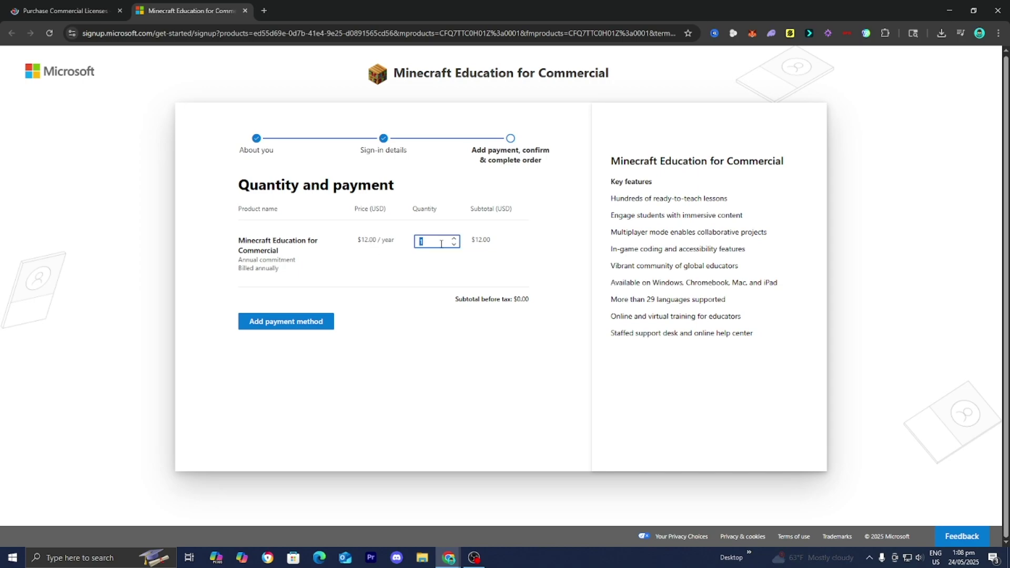
click(421, 270)
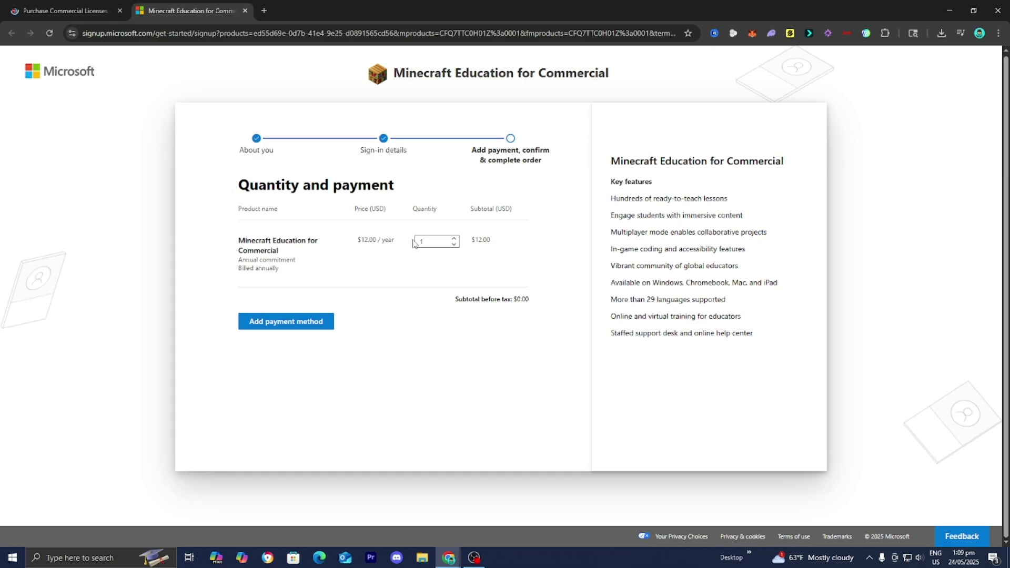
click(305, 320)
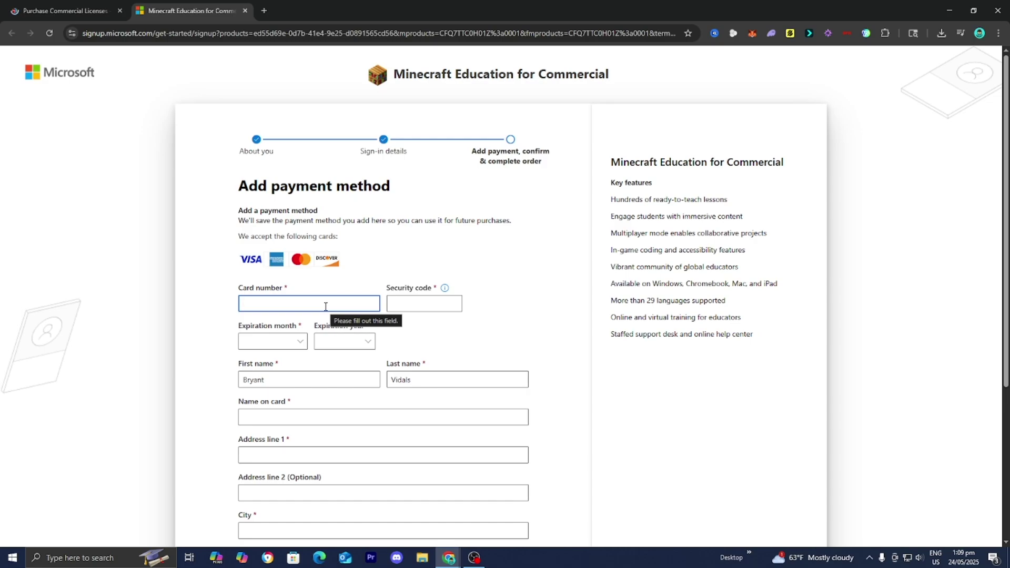
Authorize the recurring $13.07 yearly payment and place the licence order
scroll(332, 316, down, 4)
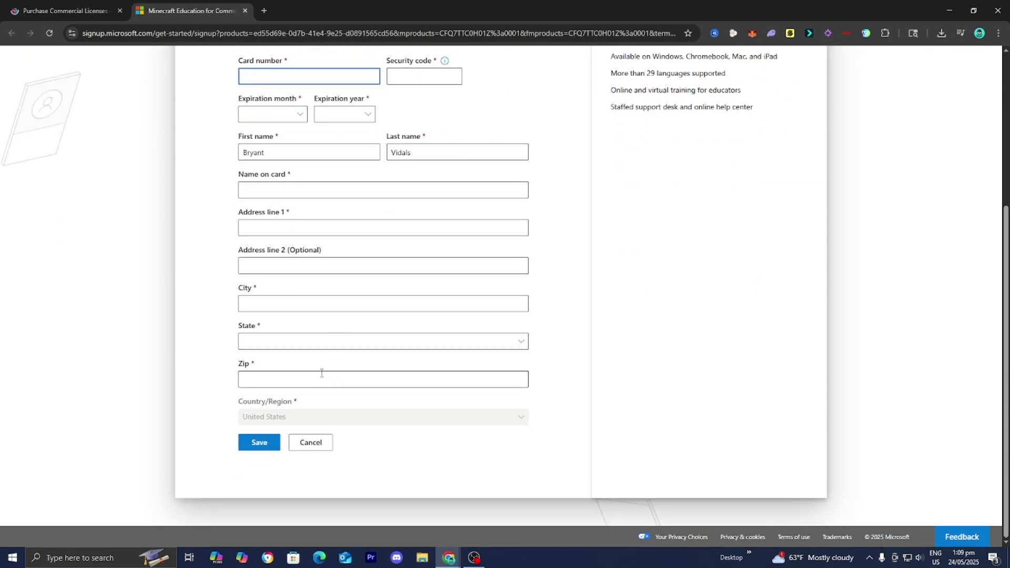
scroll(320, 372, up, 4)
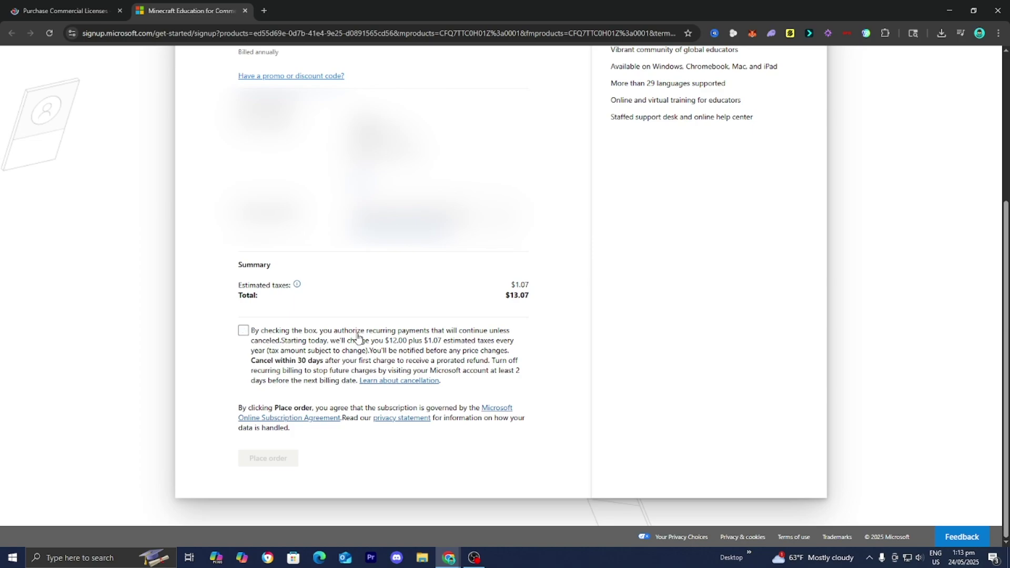
click(357, 336)
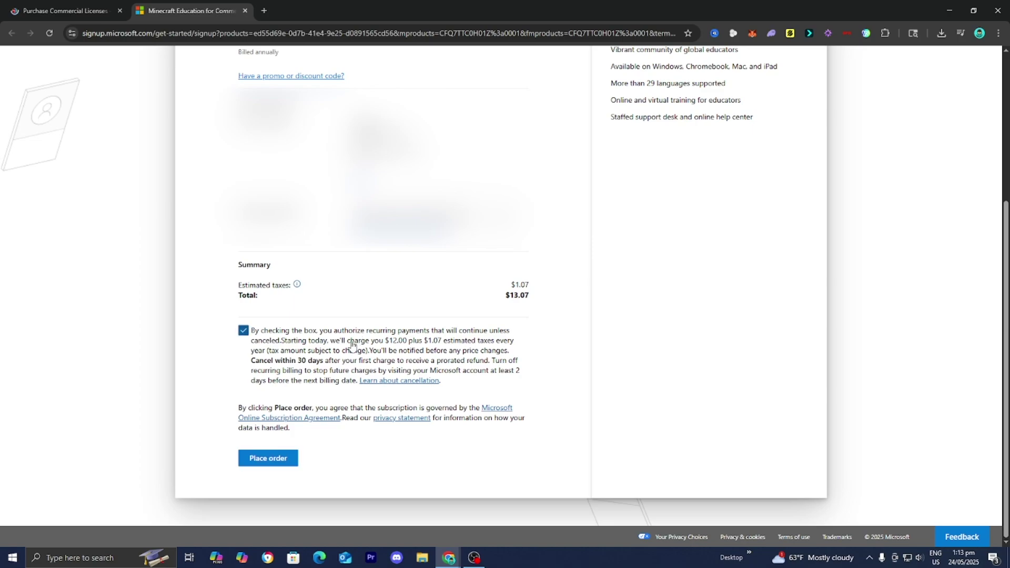
click(268, 458)
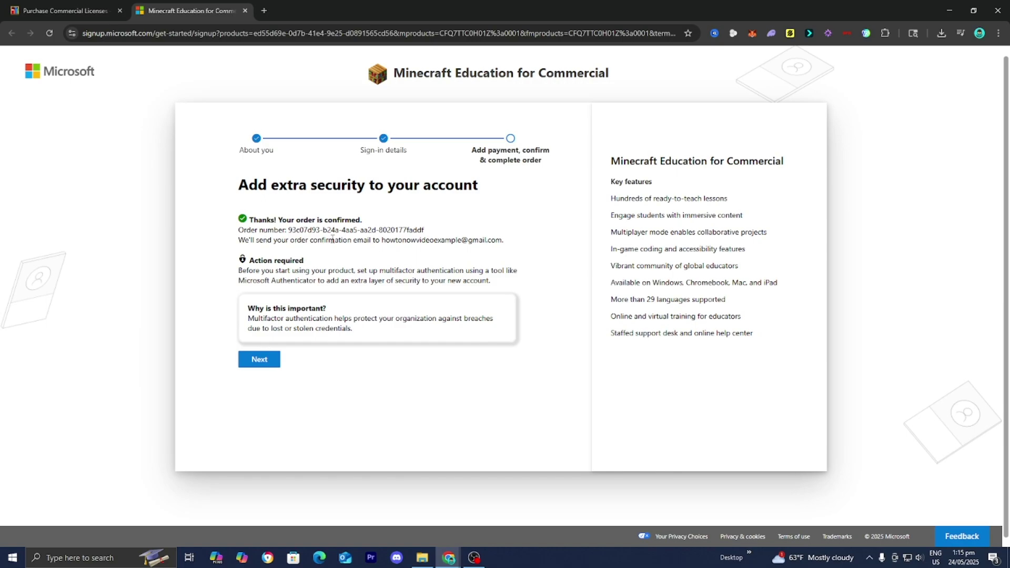
Continue past the order confirmation through the account-security and Authenticator app pages
drag(380, 242, 496, 242)
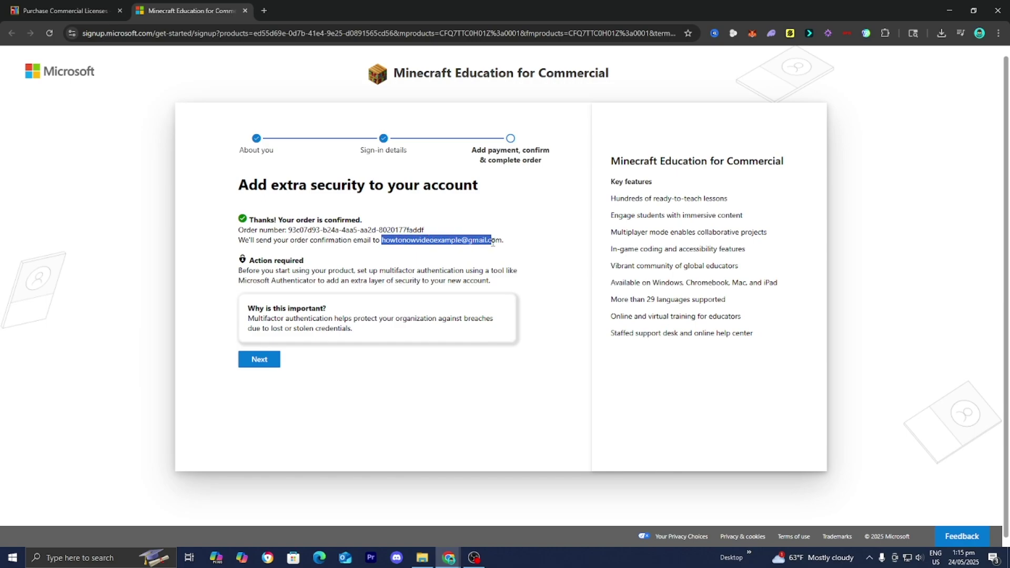
click(356, 344)
click(273, 359)
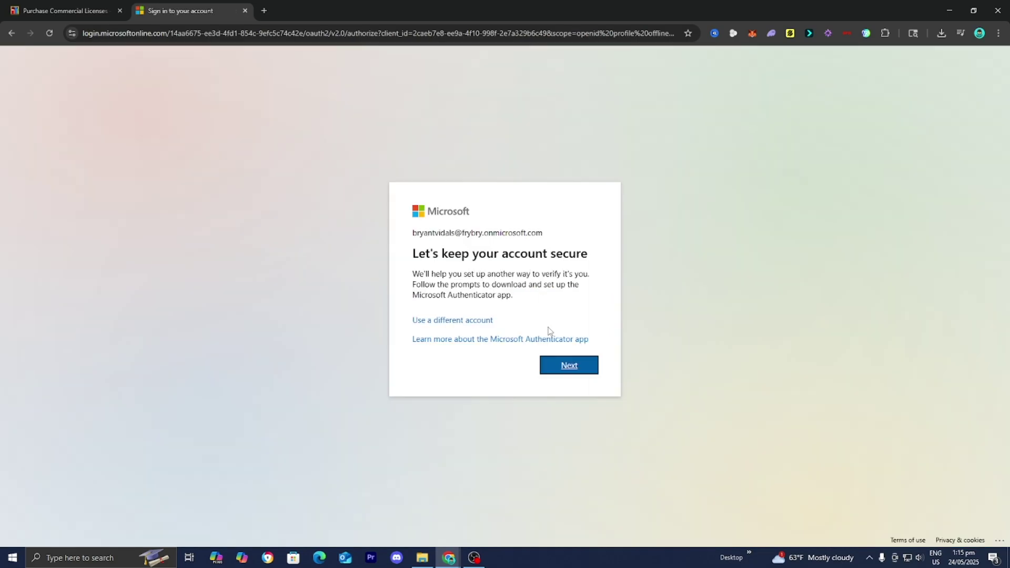
click(557, 365)
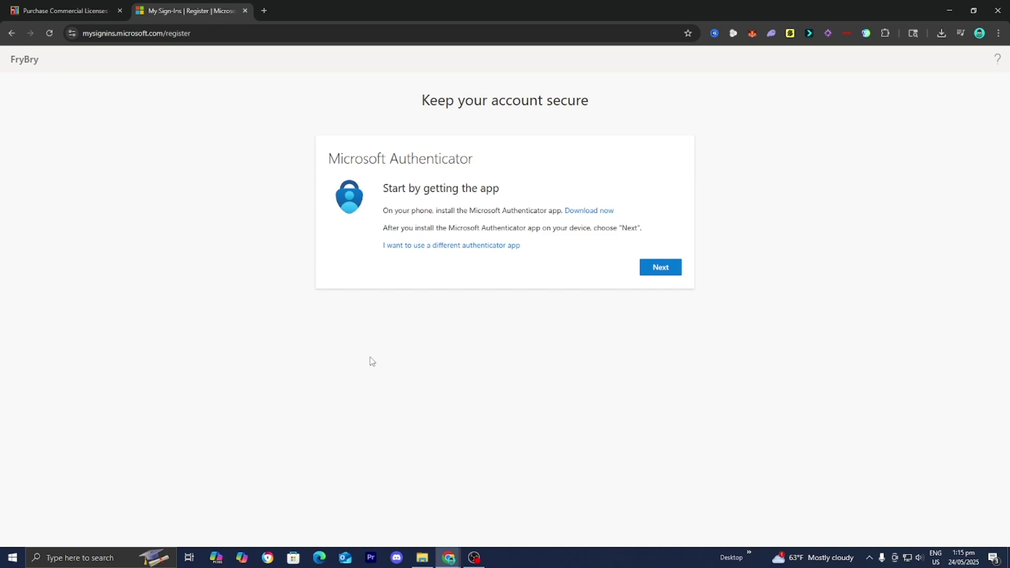
click(673, 272)
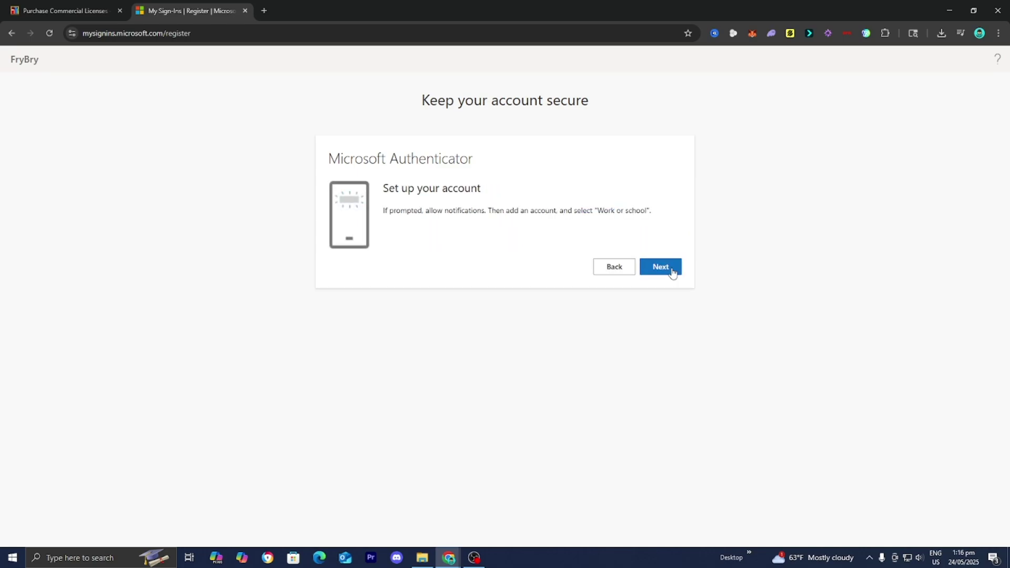
click(673, 272)
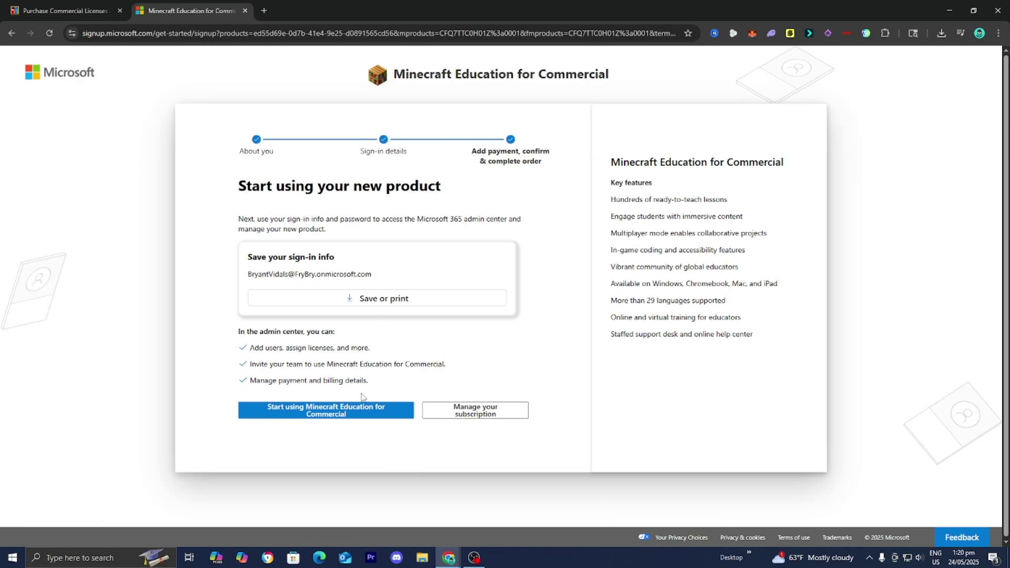
Start using Minecraft Education for Commercial and sign in with the new admin account
click(335, 415)
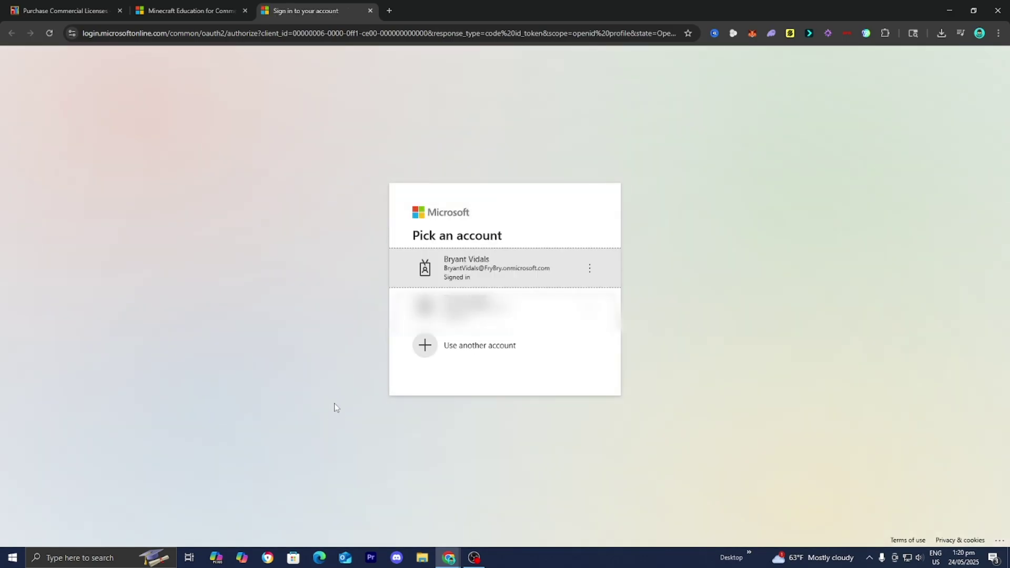
click(509, 271)
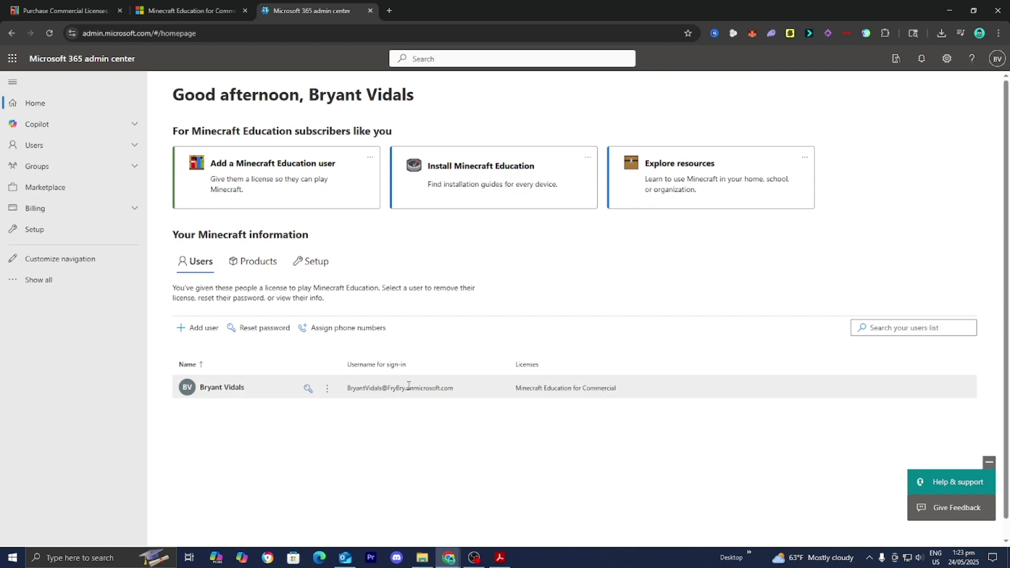
Enable all apps, including Minecraft Education Edition, on the user's licence and save
click(328, 389)
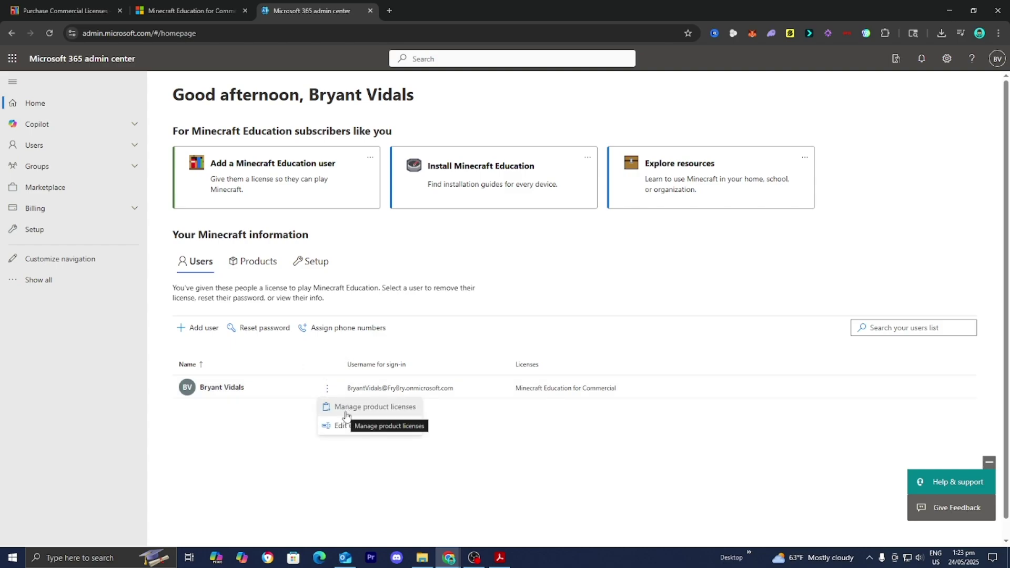
click(336, 409)
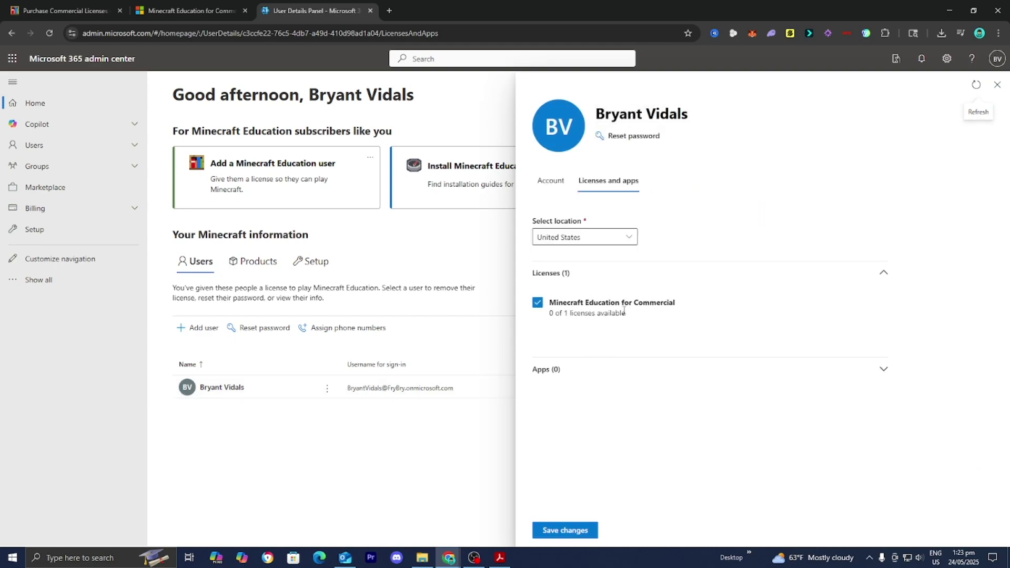
click(555, 372)
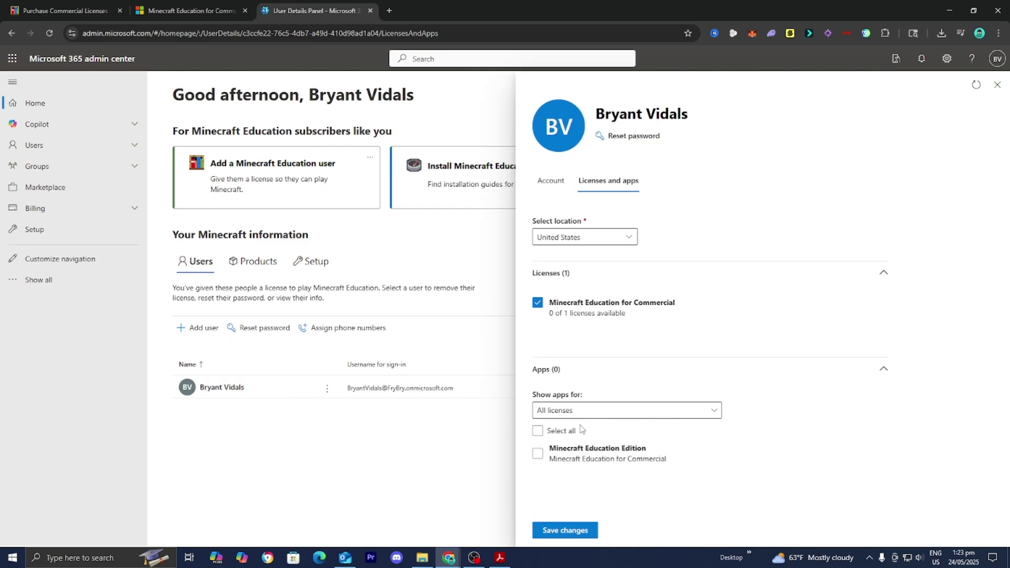
click(565, 434)
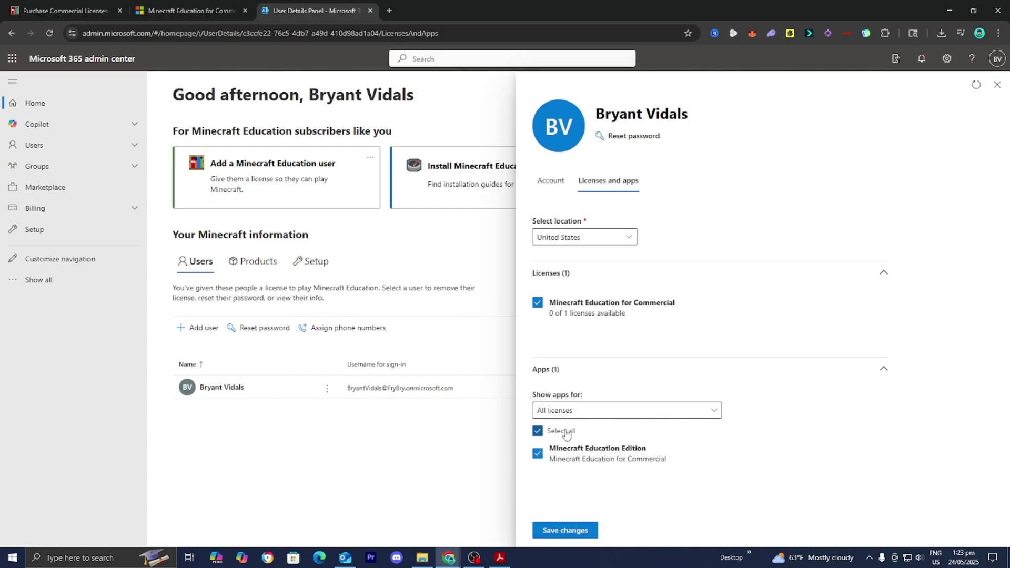
click(577, 533)
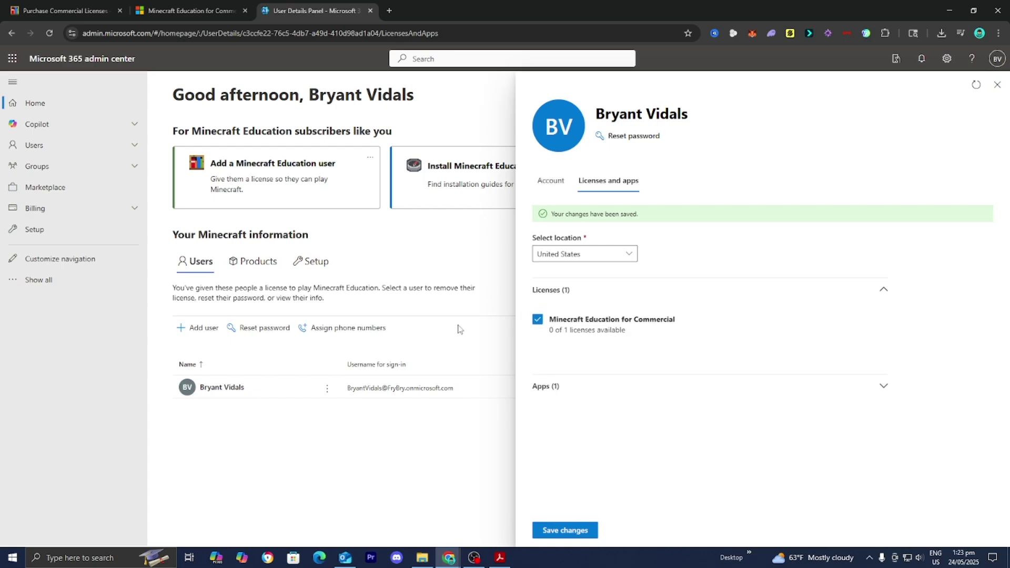
click(357, 482)
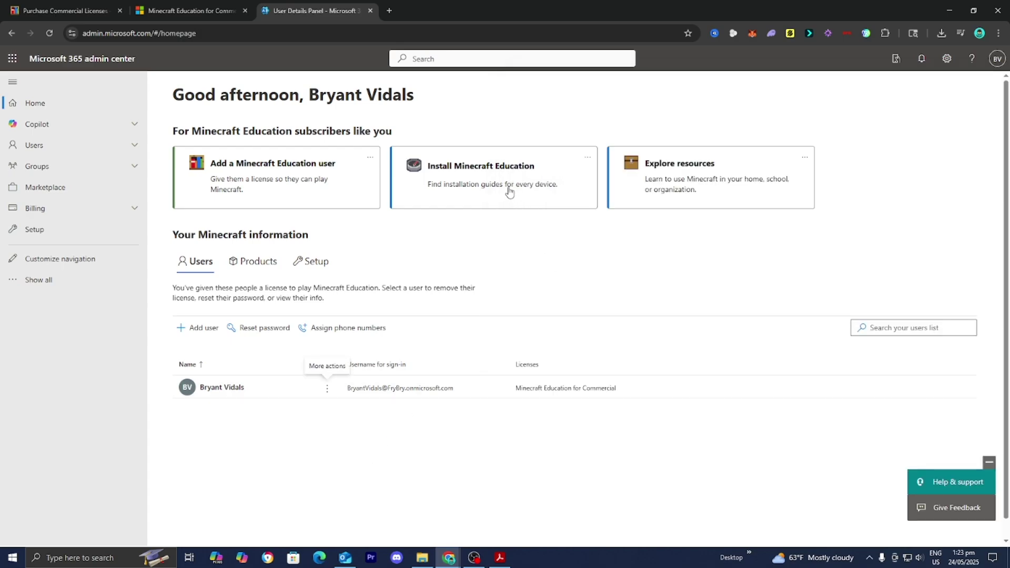
Check the subscription shows Active under Products and open the Minecraft Education installation guide
click(253, 261)
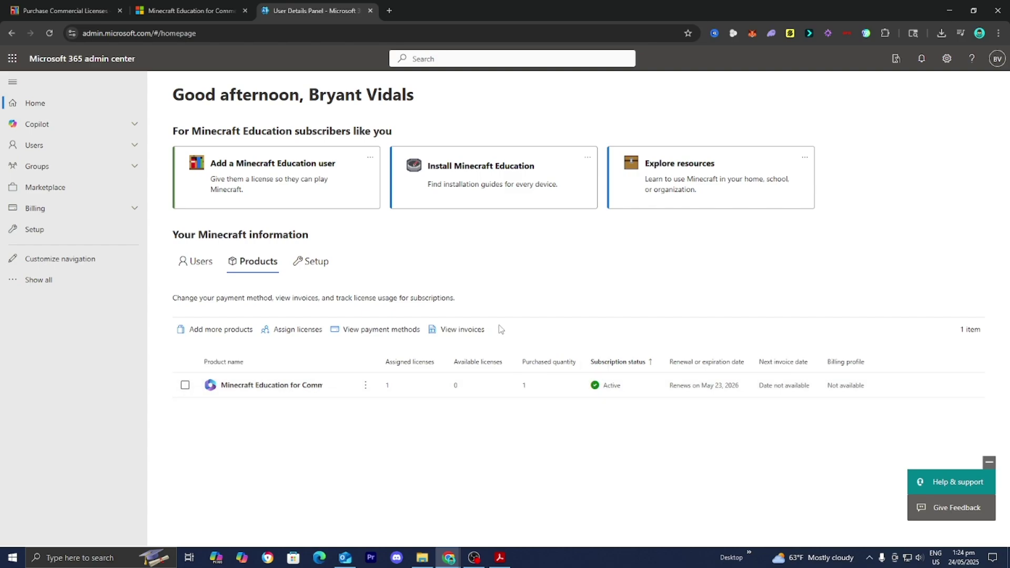
click(480, 201)
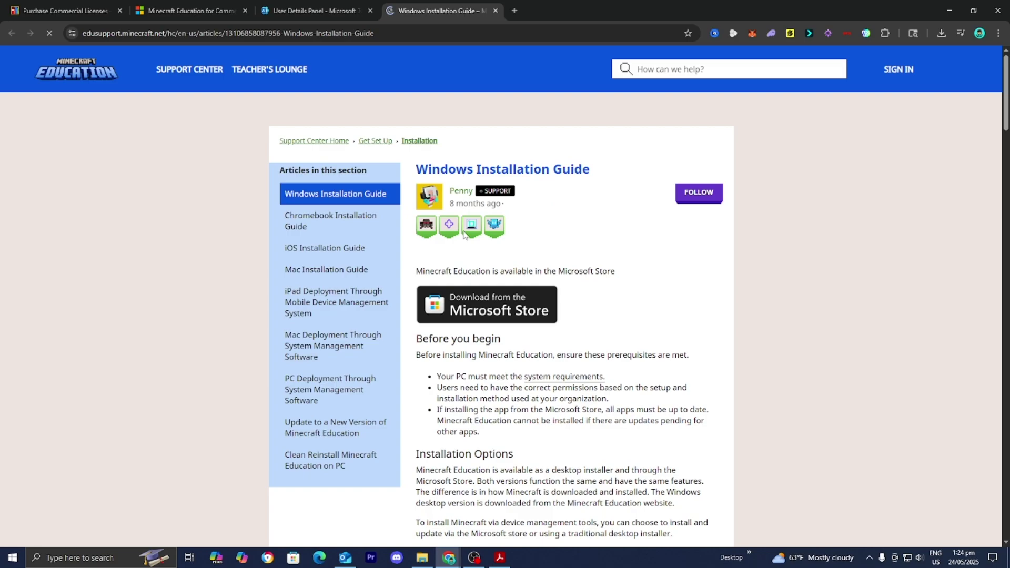
click(336, 11)
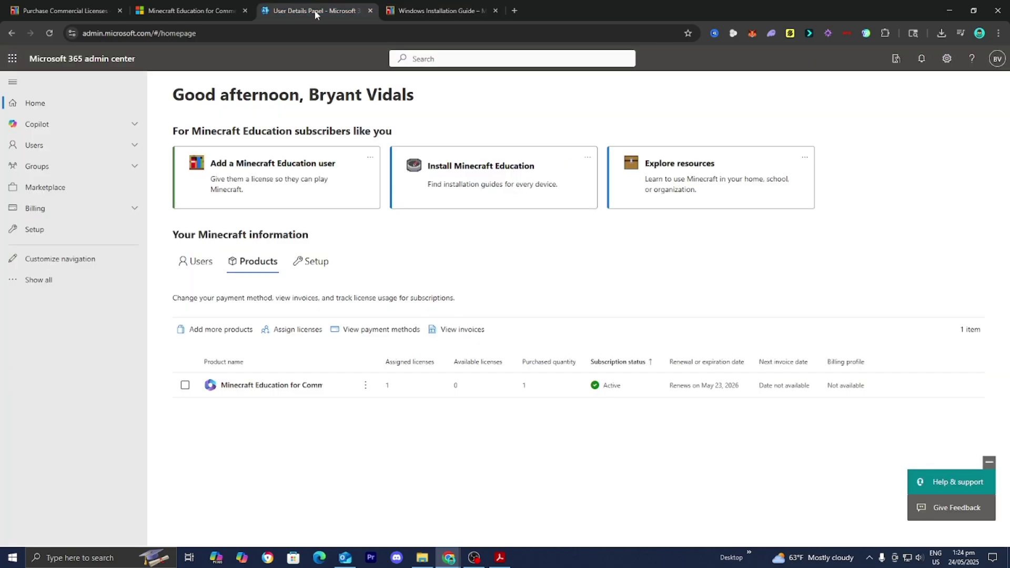